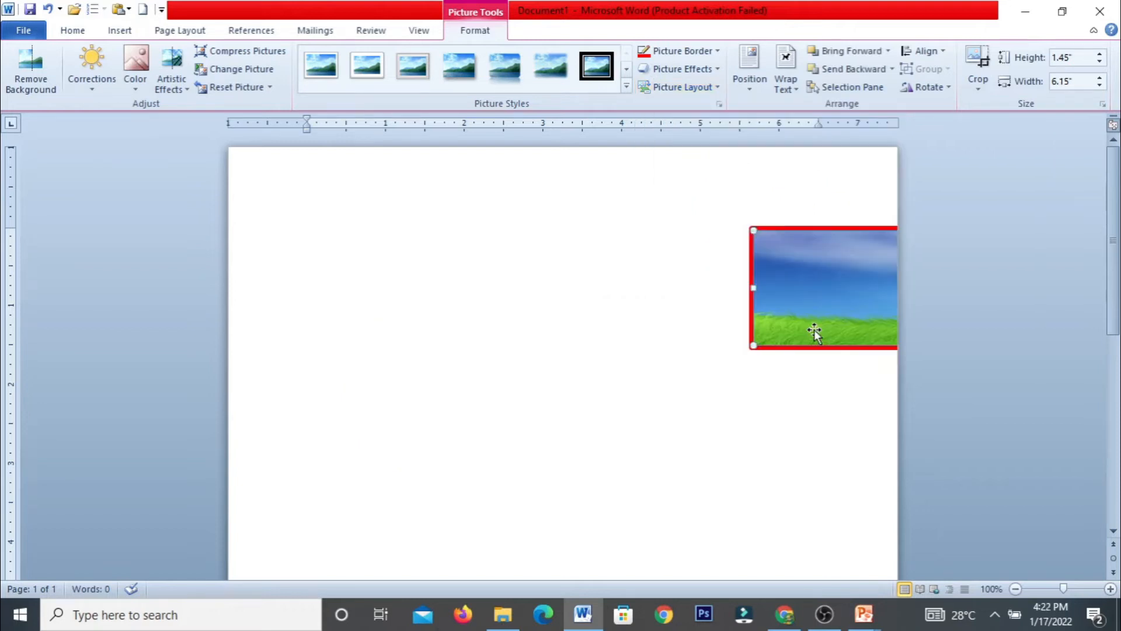
Try moving the wide butterfly picture back within the page, and undo the picture change.
{"action": "left_click_drag", "start_coordinate": [814, 332], "coordinate": [471, 351]}
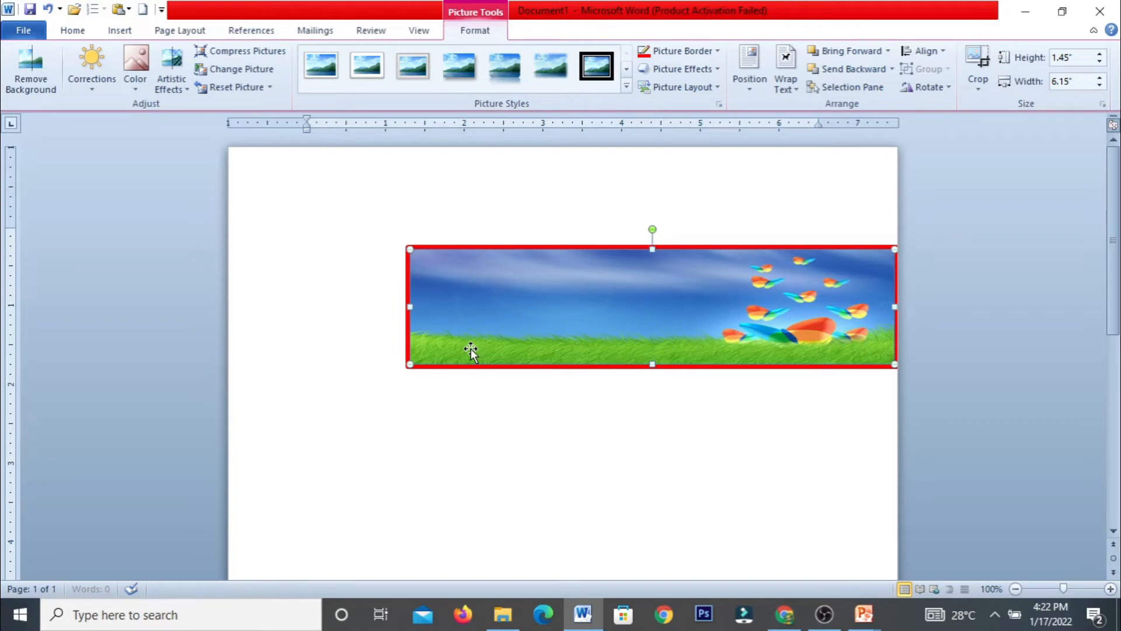
{"action": "key", "text": "ctrl+z"}
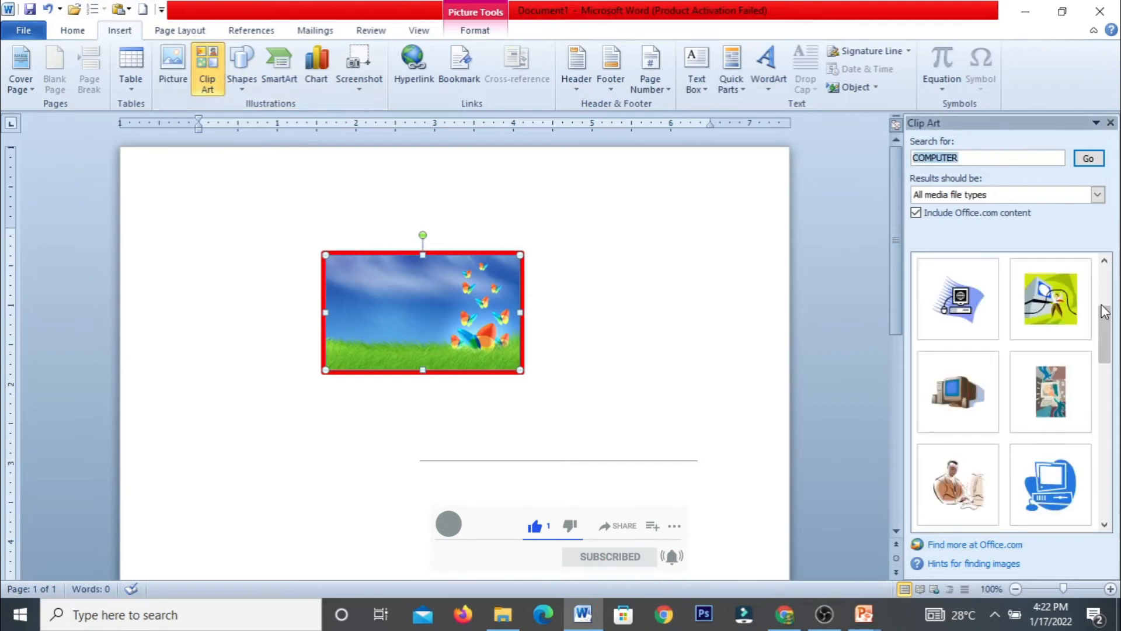
Insert the woman-at-a-computer clip art from the COMPUTER results over the butterfly picture and bring it forward.
{"action": "left_click", "coordinate": [1101, 294]}
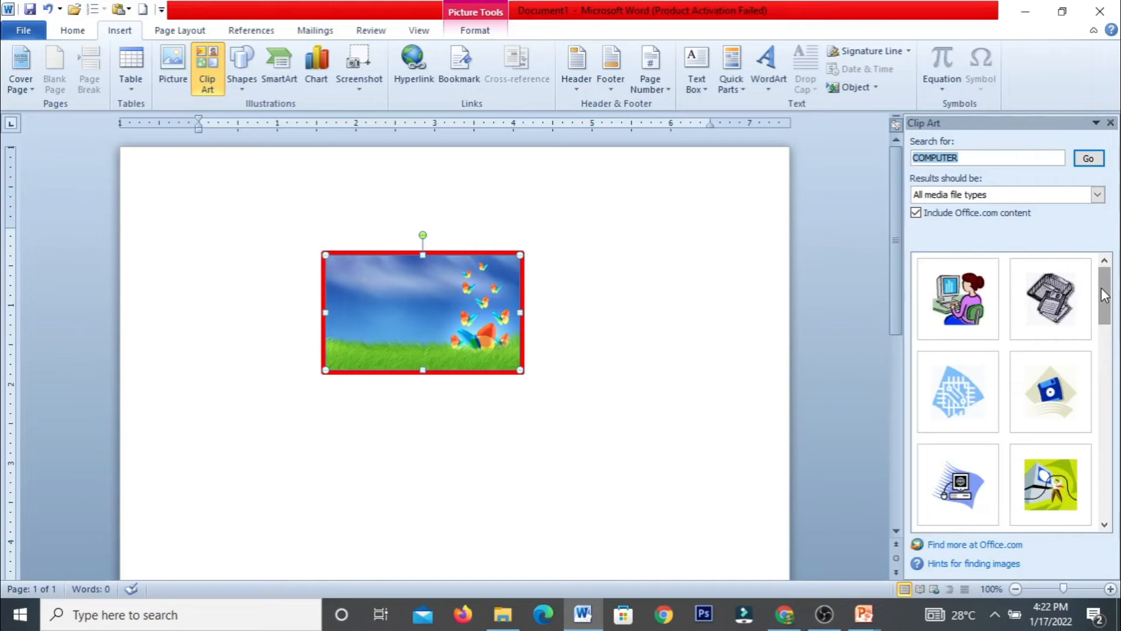
{"action": "left_click_drag", "start_coordinate": [957, 299], "coordinate": [473, 295]}
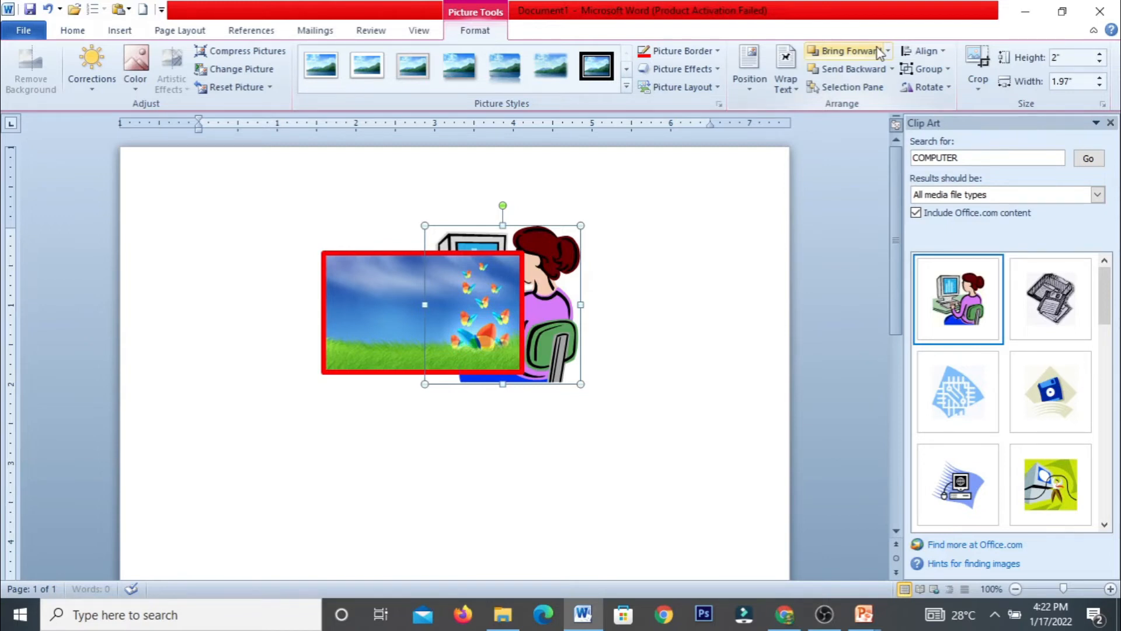
{"action": "left_click", "coordinate": [878, 52]}
{"action": "left_click", "coordinate": [888, 52]}
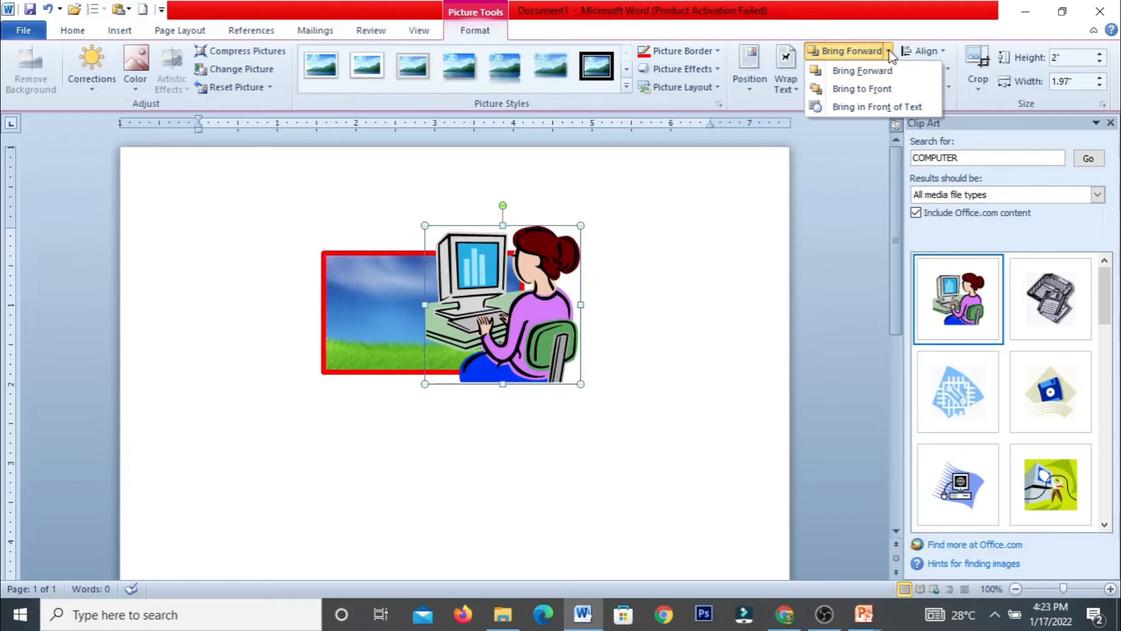
{"action": "left_click", "coordinate": [892, 69]}
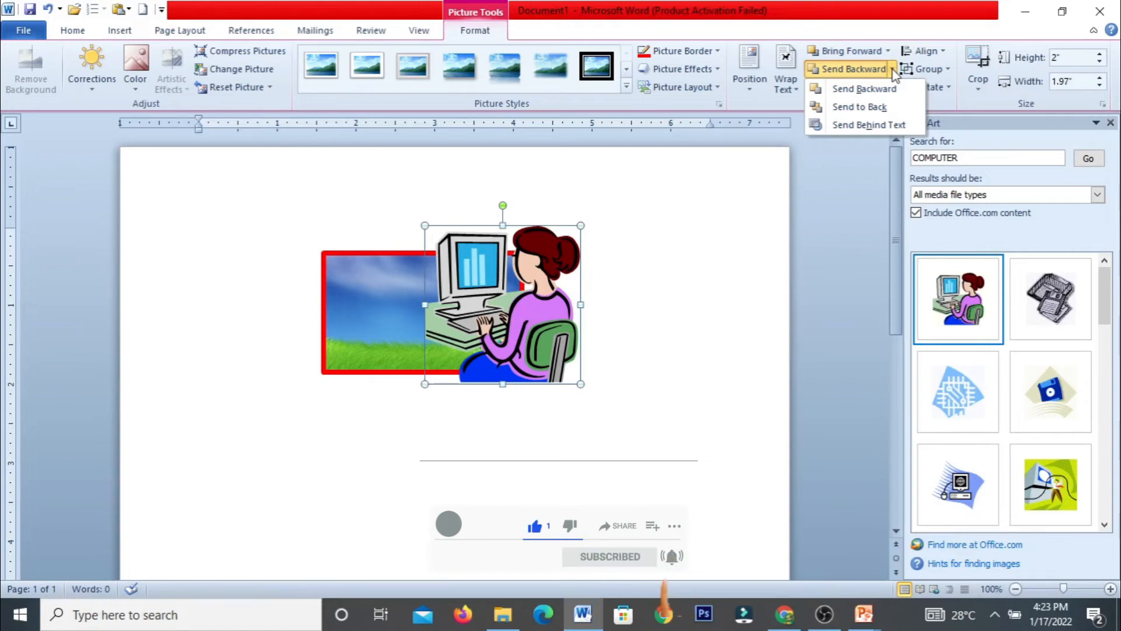
Align the selected butterfly picture and computer clip art to the horizontal center and group them.
{"action": "left_click", "coordinate": [338, 309]}
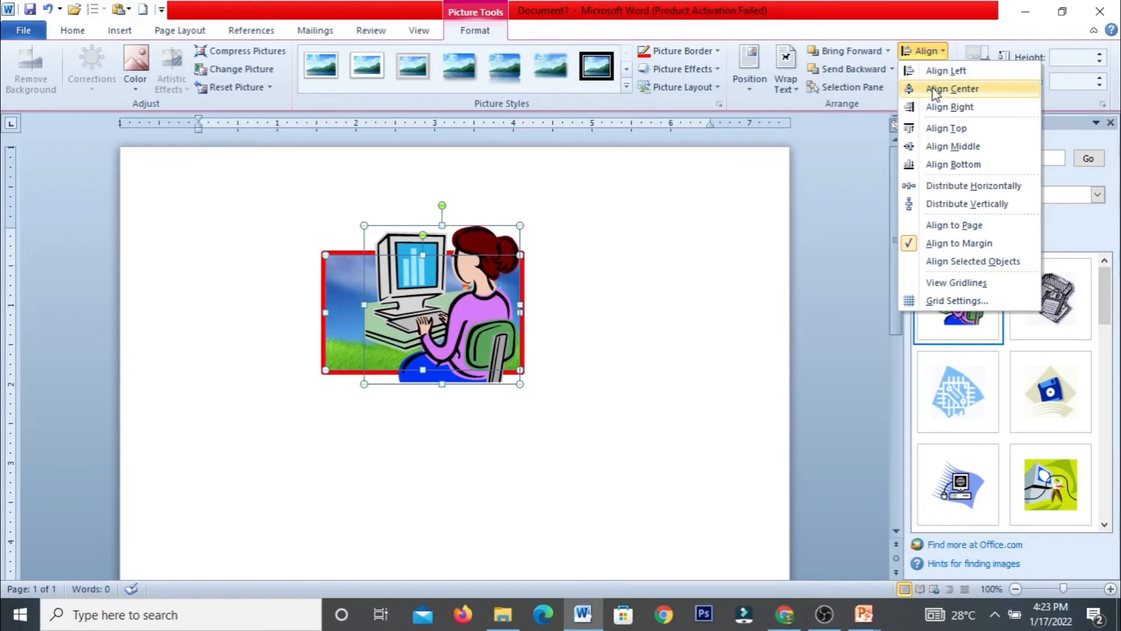
{"action": "left_click", "coordinate": [934, 92]}
{"action": "left_click", "coordinate": [924, 69]}
{"action": "left_click", "coordinate": [934, 91]}
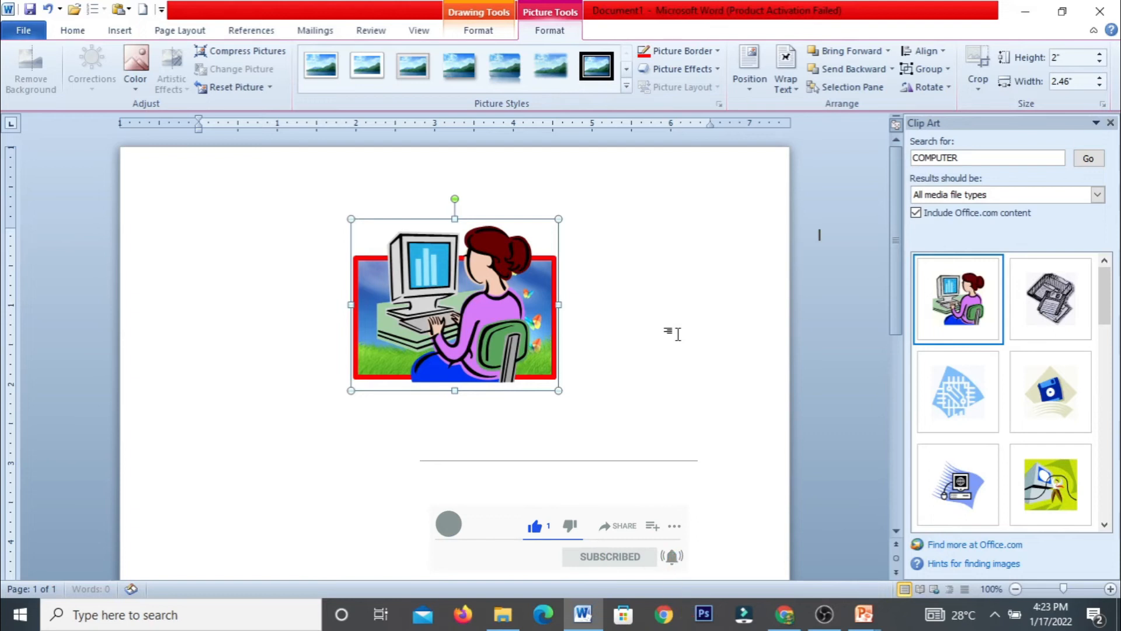
Look through the rotation choices for the computer clip art and open its additional rotation options.
{"action": "left_click", "coordinate": [924, 86]}
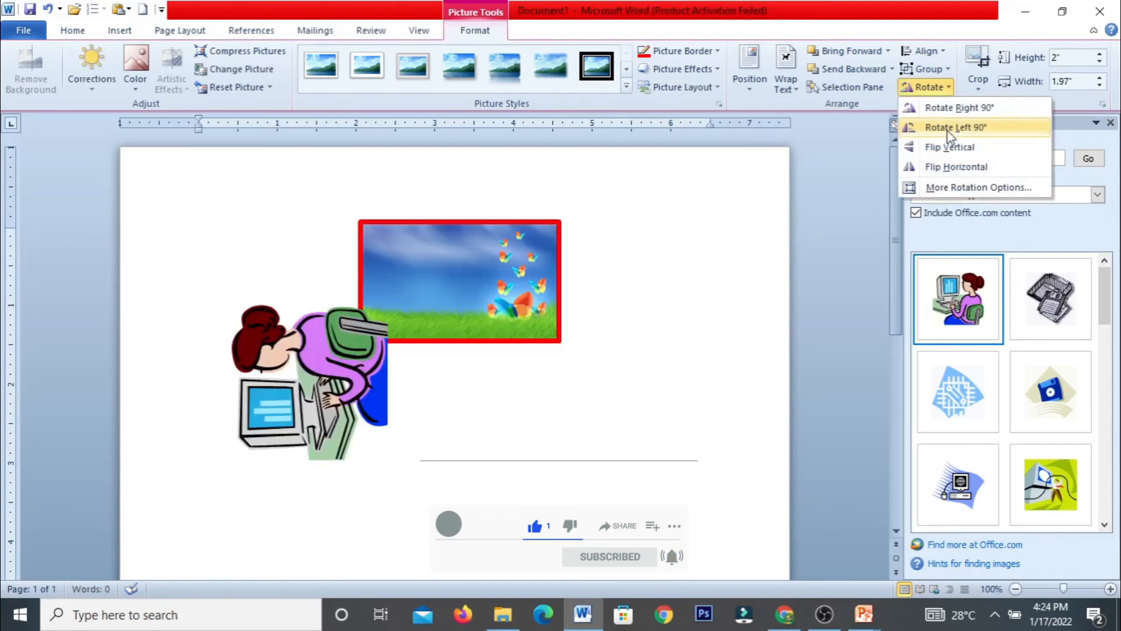
{"action": "left_click", "coordinate": [956, 188]}
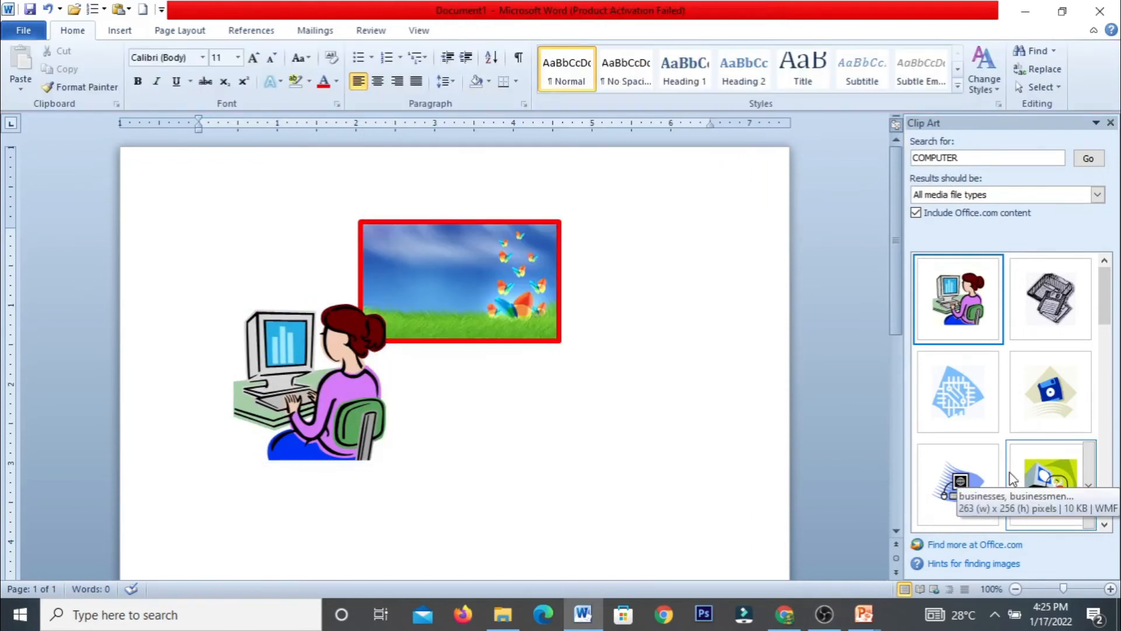
Generate sample paragraphs in the document with =rand().
{"action": "type", "text": "=rand()"}
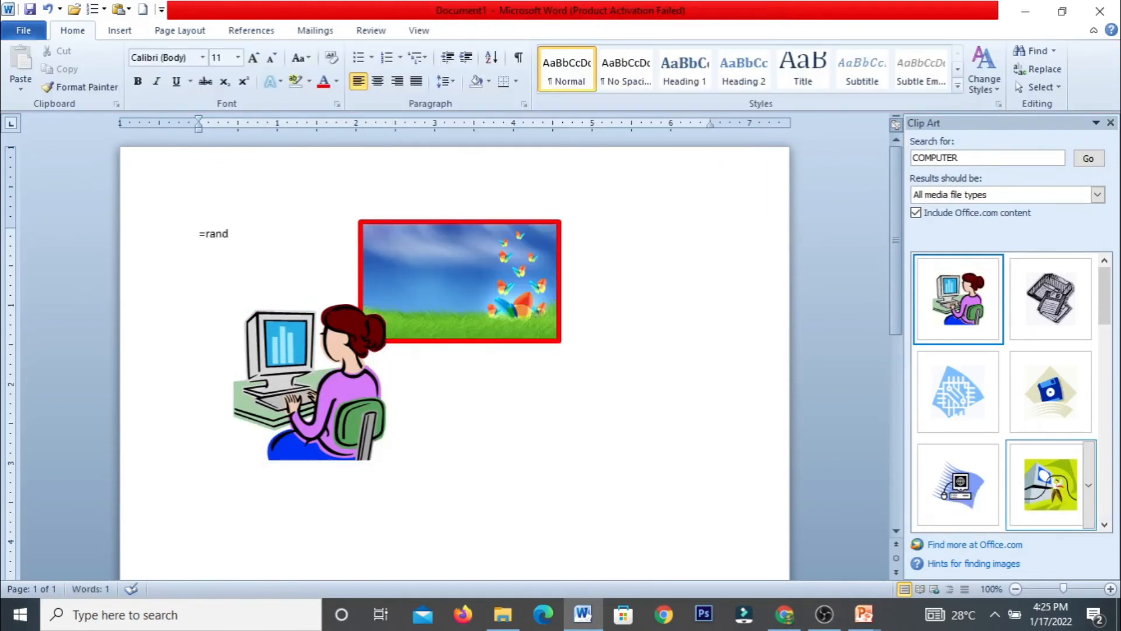
{"action": "key", "text": "Return"}
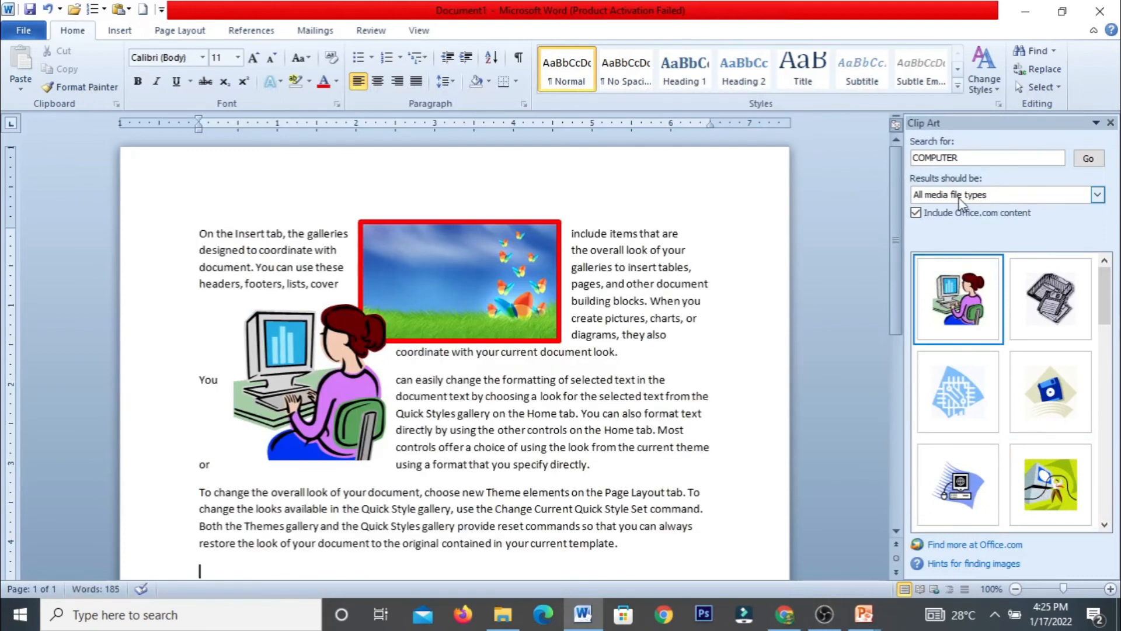
Move the butterfly picture to the upper-left corner of the text and the computer clip art into the right half of the second paragraph.
{"action": "left_click", "coordinate": [468, 261]}
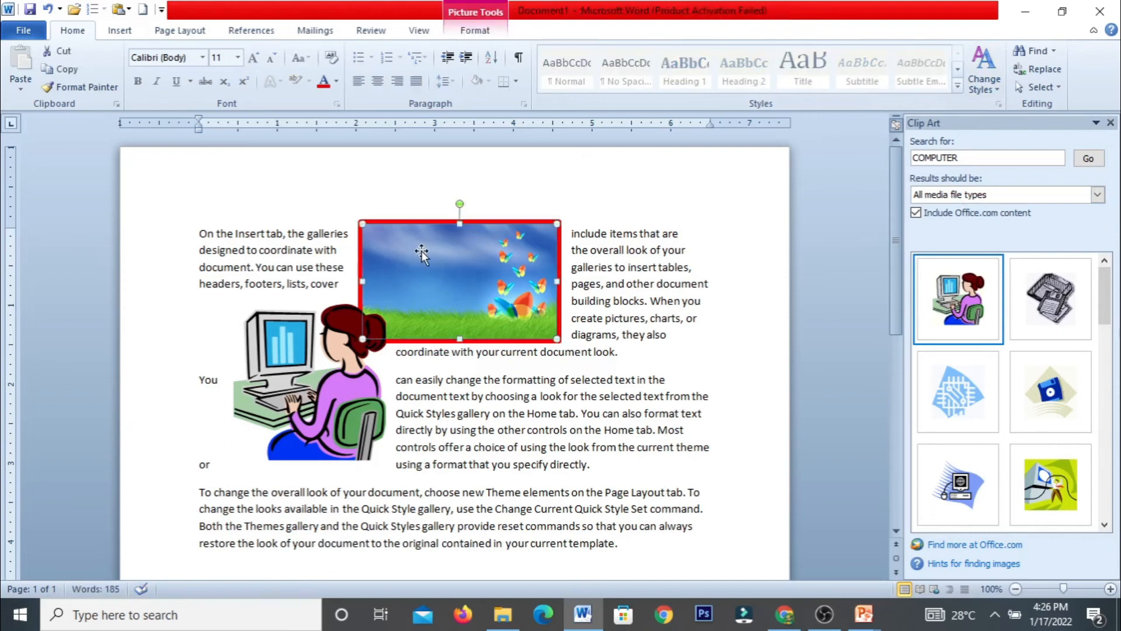
{"action": "left_click_drag", "start_coordinate": [422, 253], "coordinate": [260, 245]}
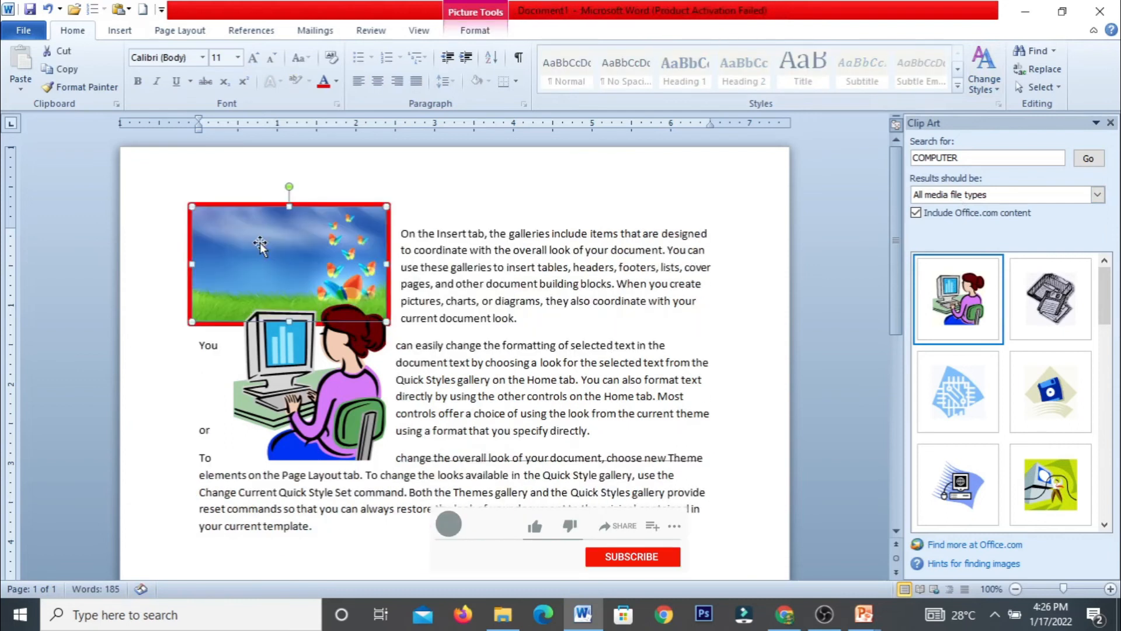
{"action": "left_click", "coordinate": [474, 30]}
{"action": "left_click", "coordinate": [784, 87]}
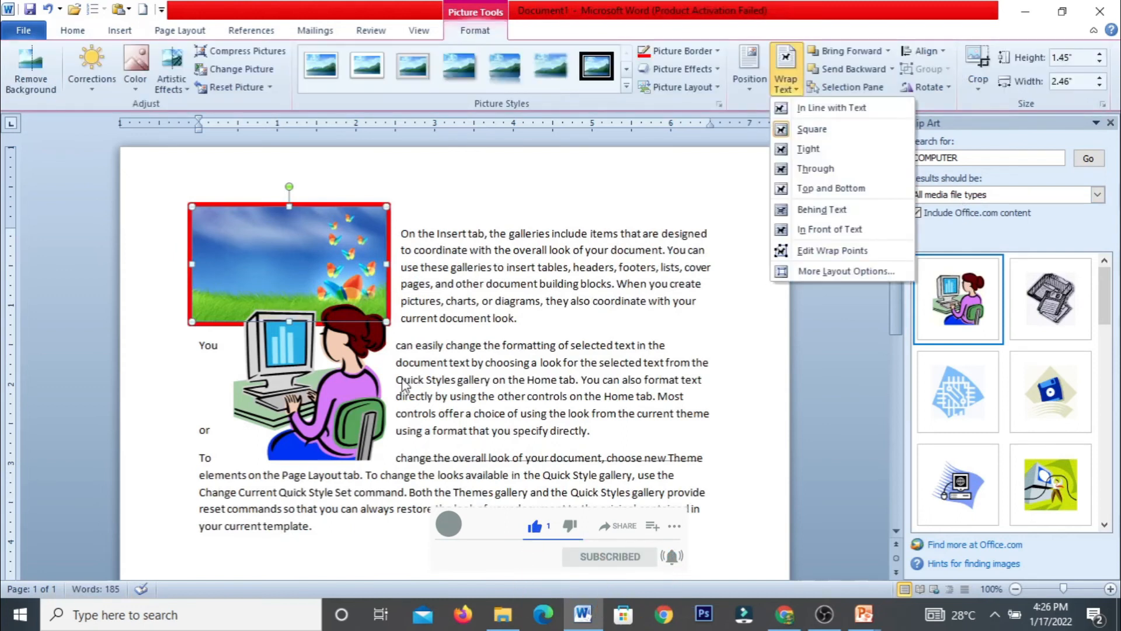
{"action": "left_click", "coordinate": [322, 393]}
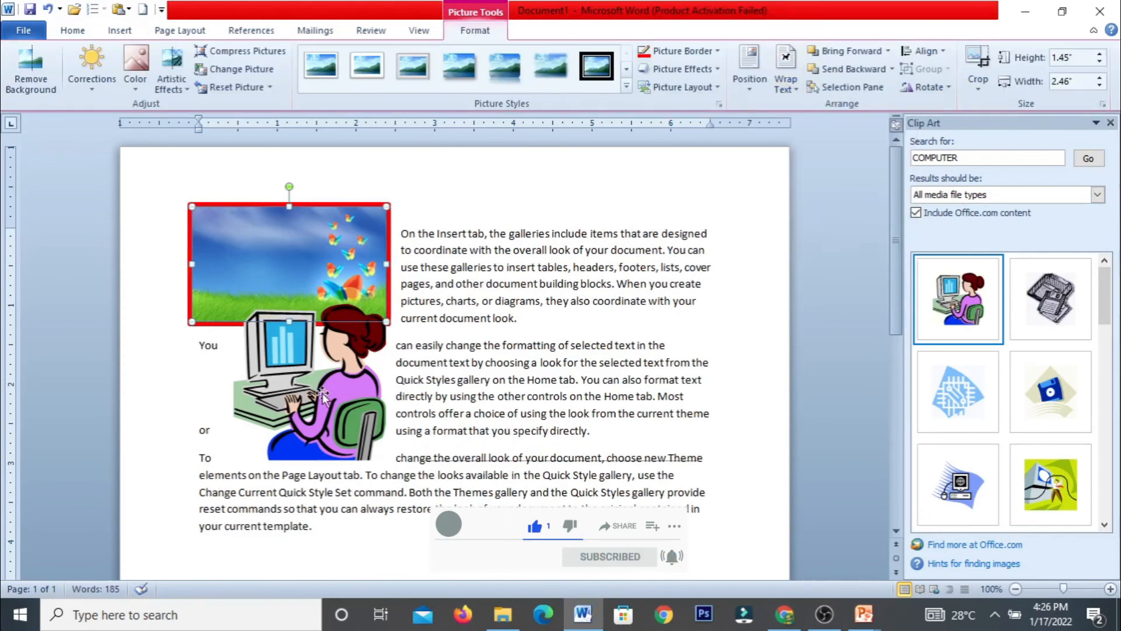
{"action": "left_click_drag", "start_coordinate": [322, 396], "coordinate": [588, 403]}
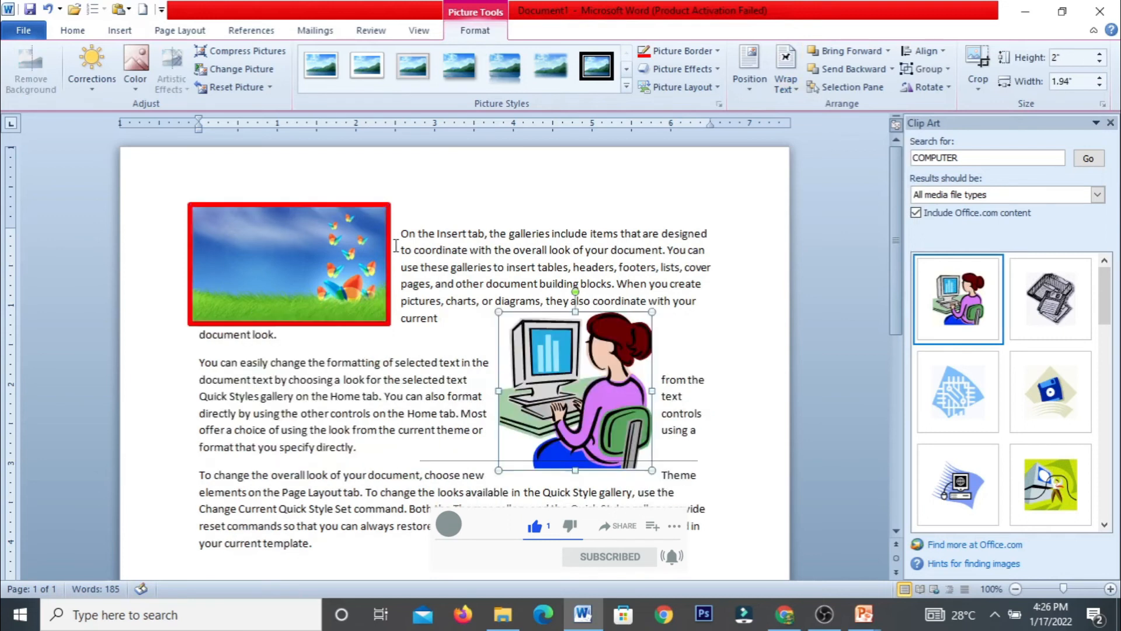
Set the text wrapping of the butterfly picture to Tight.
{"action": "left_click", "coordinate": [320, 262]}
{"action": "left_click", "coordinate": [786, 84]}
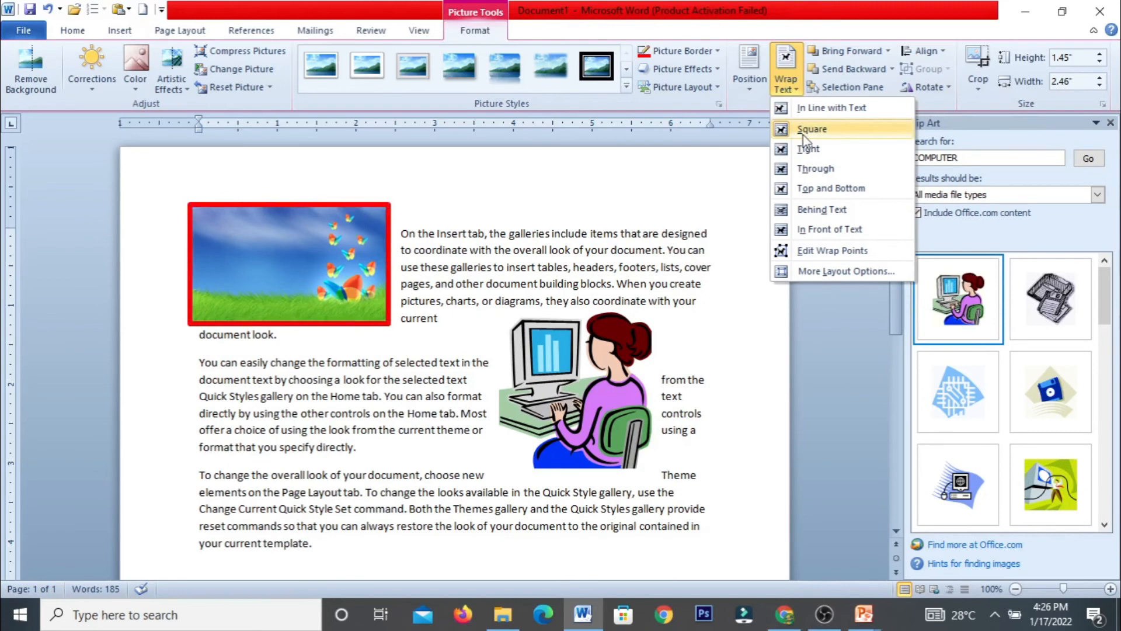
{"action": "left_click", "coordinate": [806, 149]}
{"action": "left_click", "coordinate": [783, 91]}
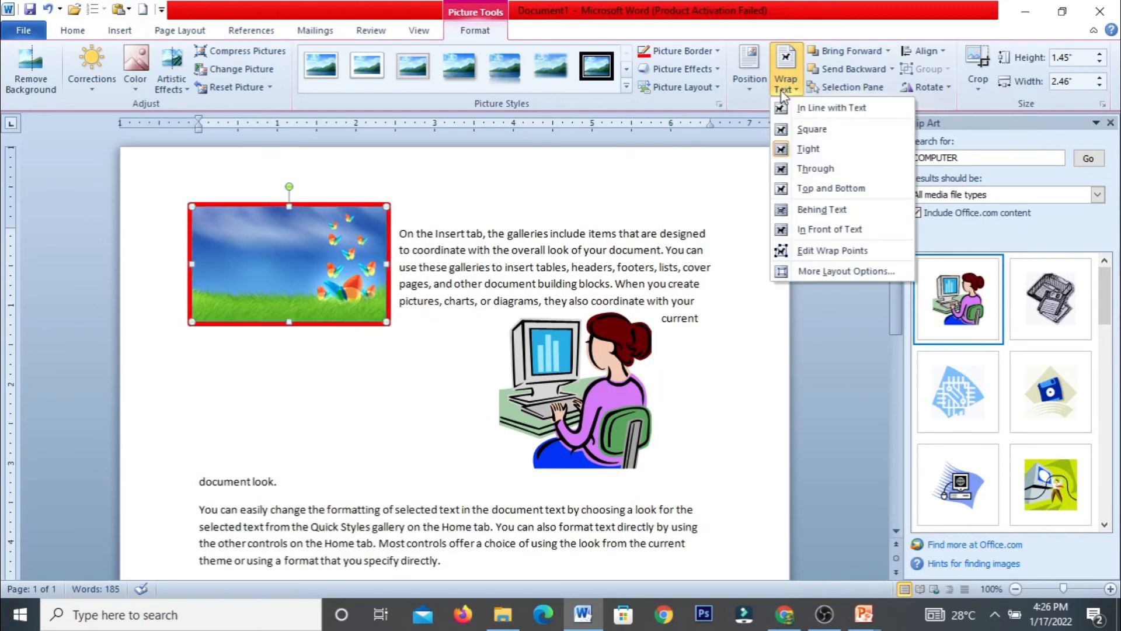
{"action": "left_click", "coordinate": [807, 151]}
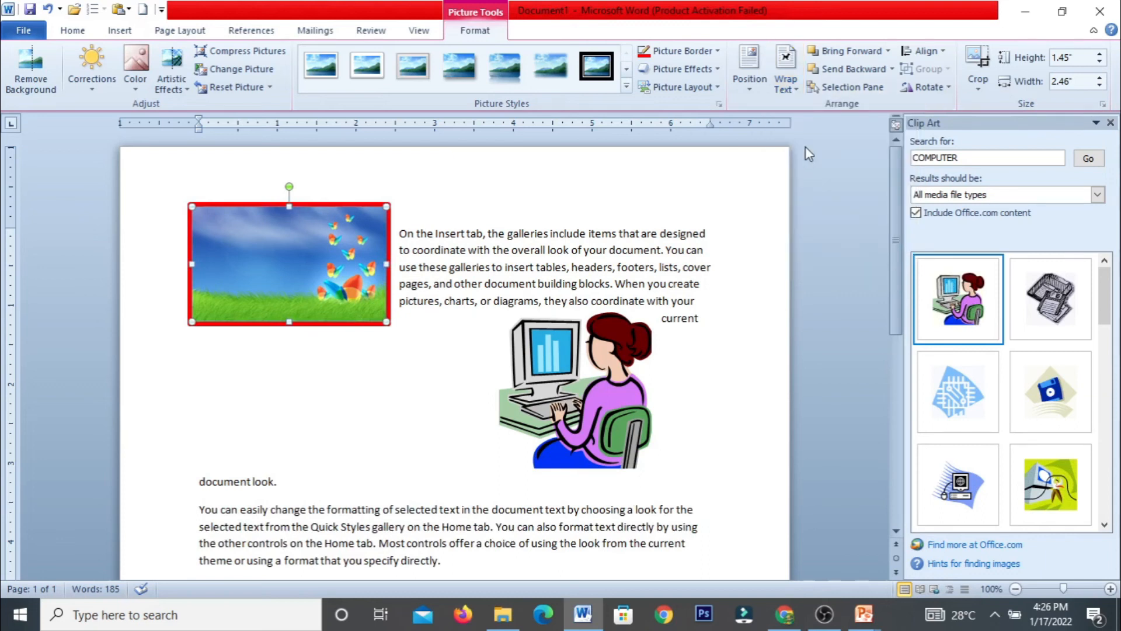
Edit the butterfly picture's wrap points, pulling the lower-right point outward to the right and the lower-left point down.
{"action": "left_click", "coordinate": [785, 81]}
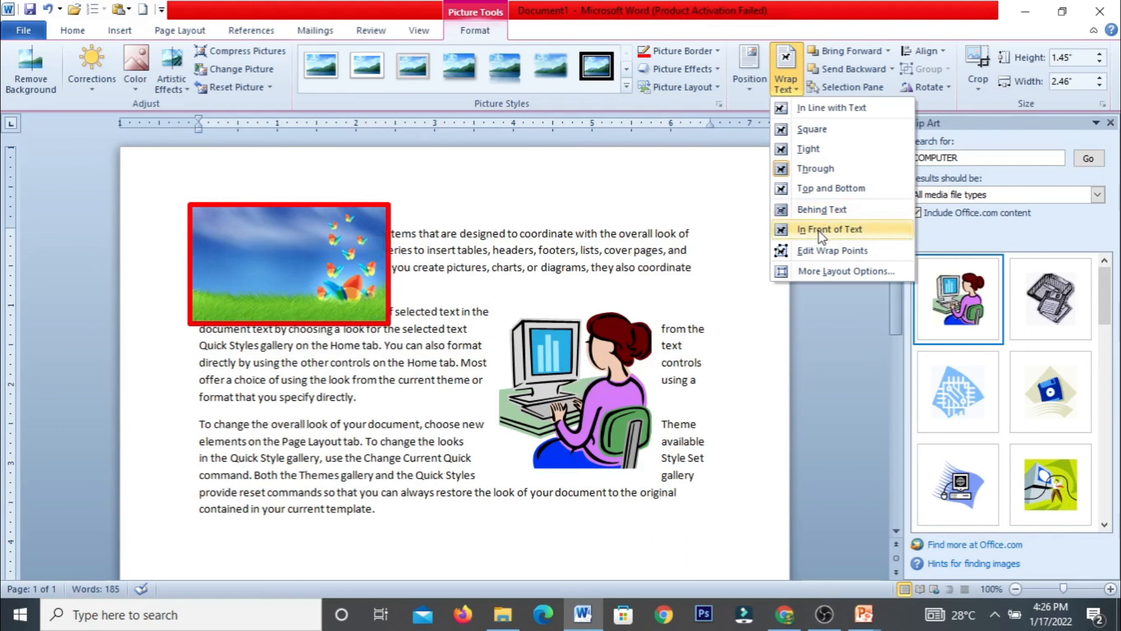
{"action": "left_click", "coordinate": [814, 250]}
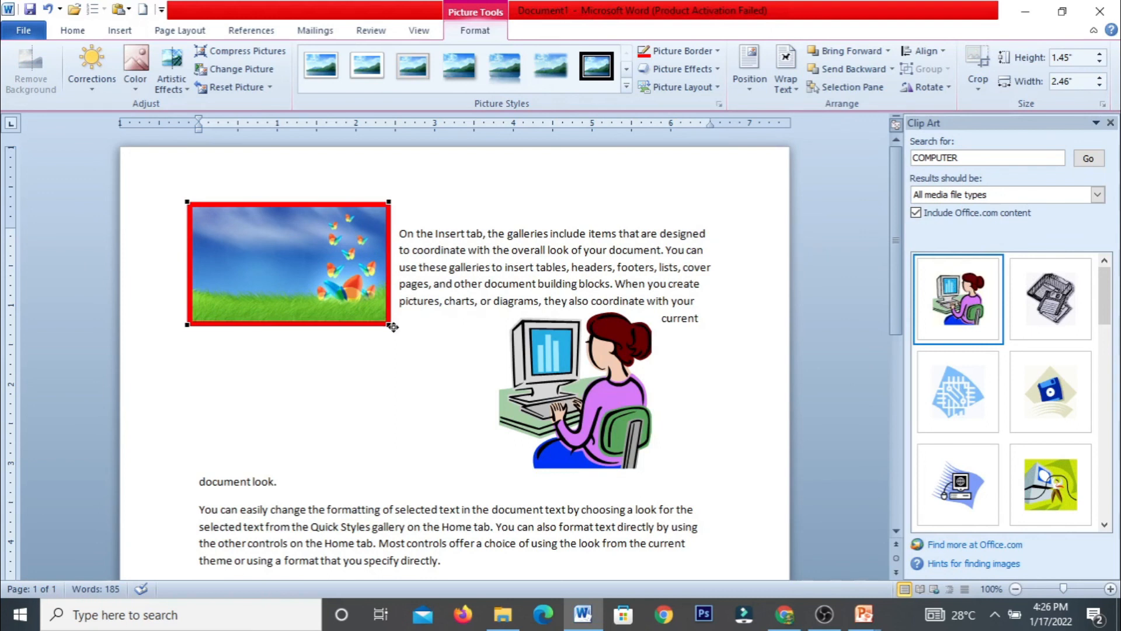
{"action": "left_click_drag", "start_coordinate": [393, 326], "coordinate": [460, 343]}
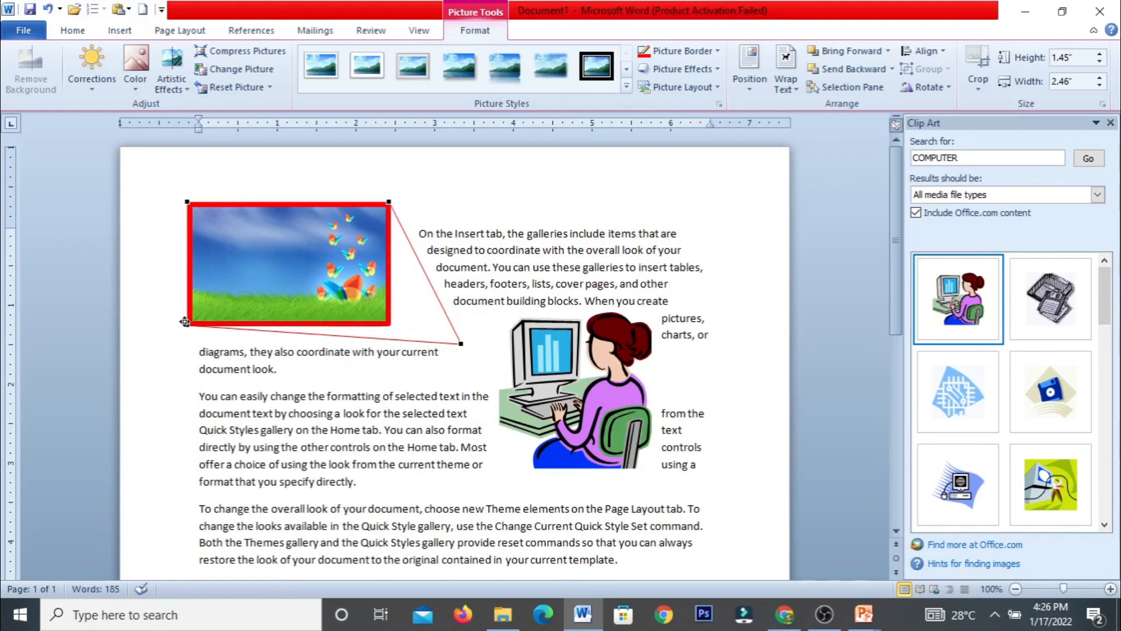
{"action": "left_click_drag", "start_coordinate": [184, 321], "coordinate": [178, 366]}
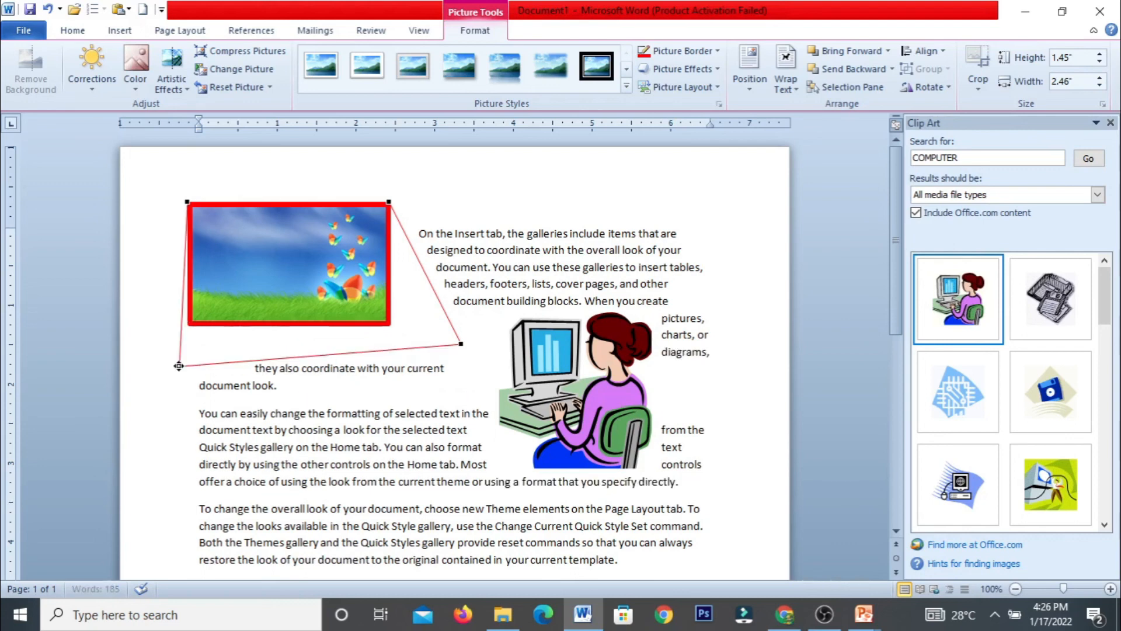